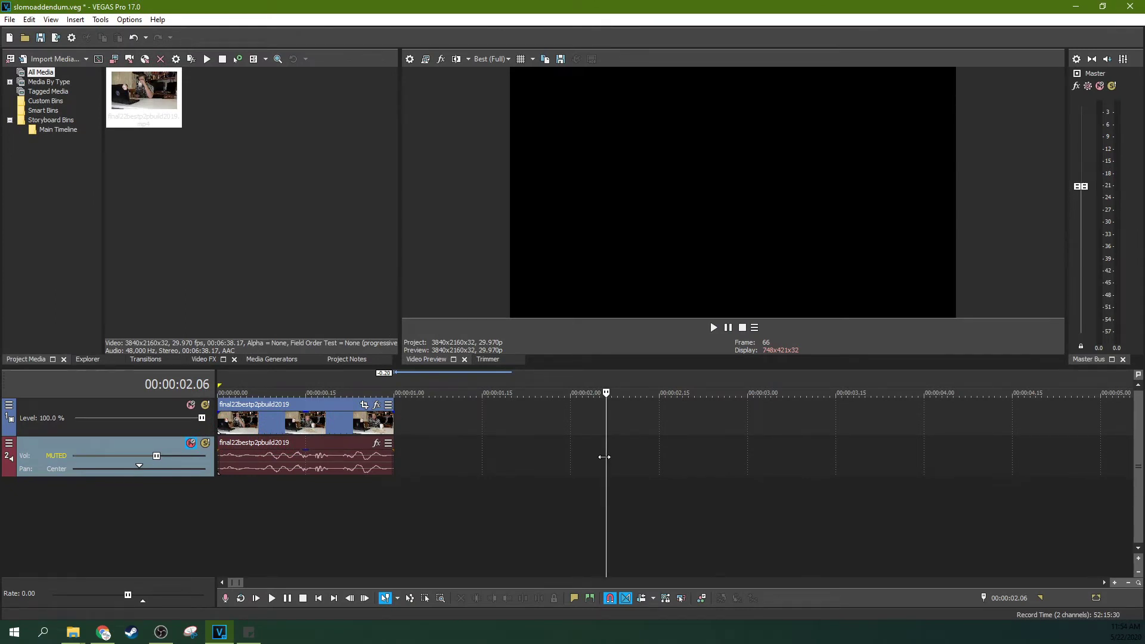
Step: Preview frames of final22bestp2pbuild2019.mp4 and undo the last edit to restore the unaltered clip
{"action": "left_click", "coordinate": [323, 425]}
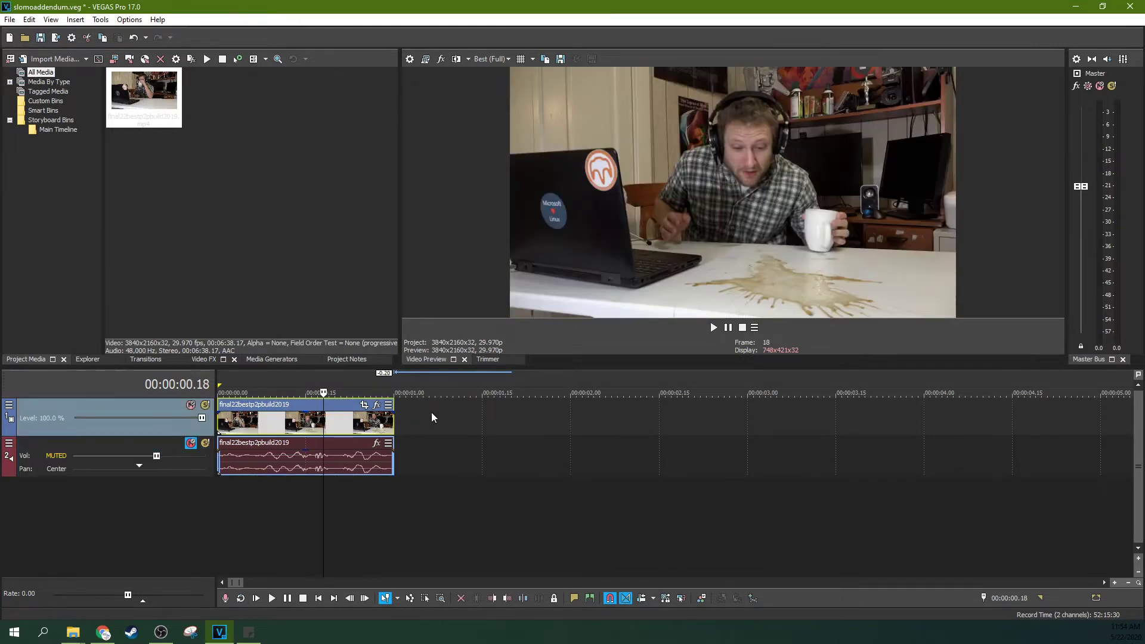
{"action": "left_click", "coordinate": [317, 419]}
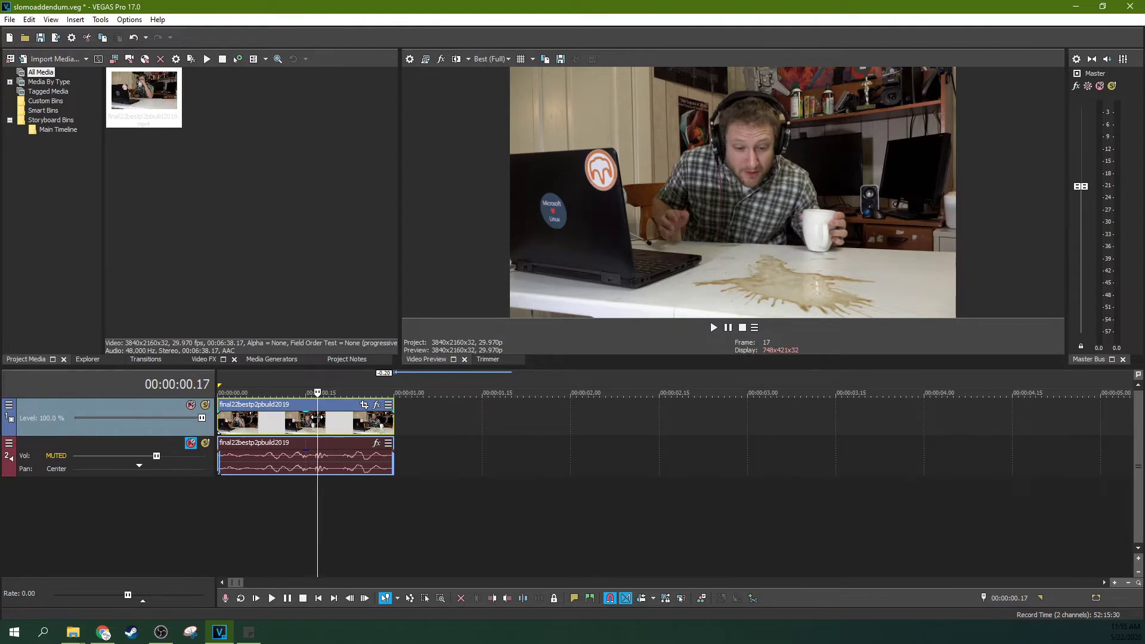
{"action": "key", "text": "ctrl+z"}
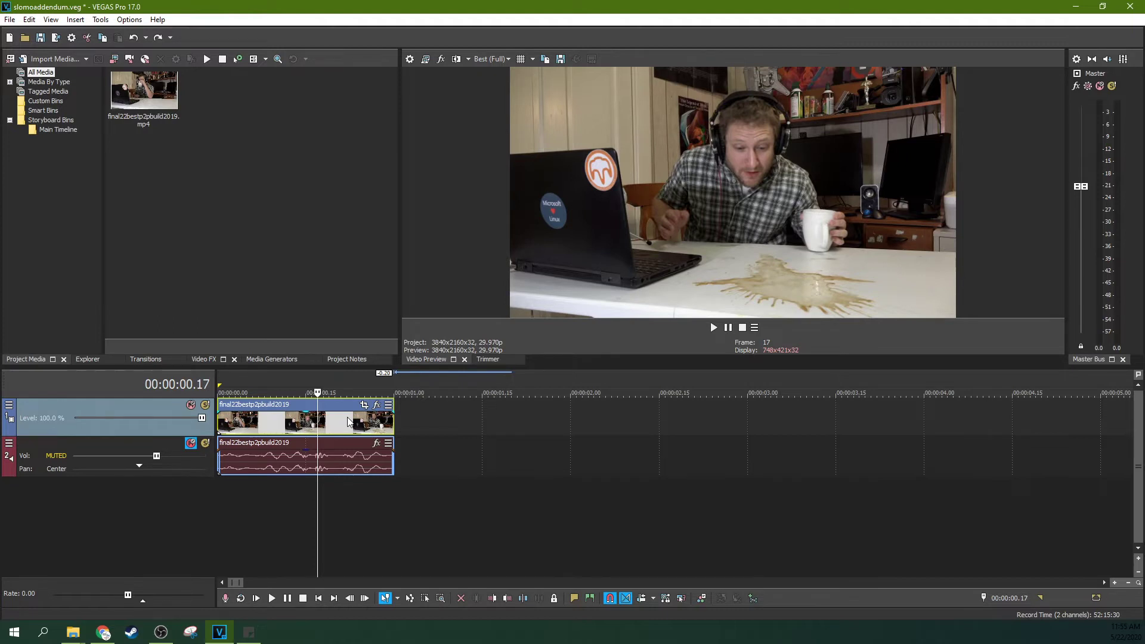
{"action": "left_click", "coordinate": [271, 424]}
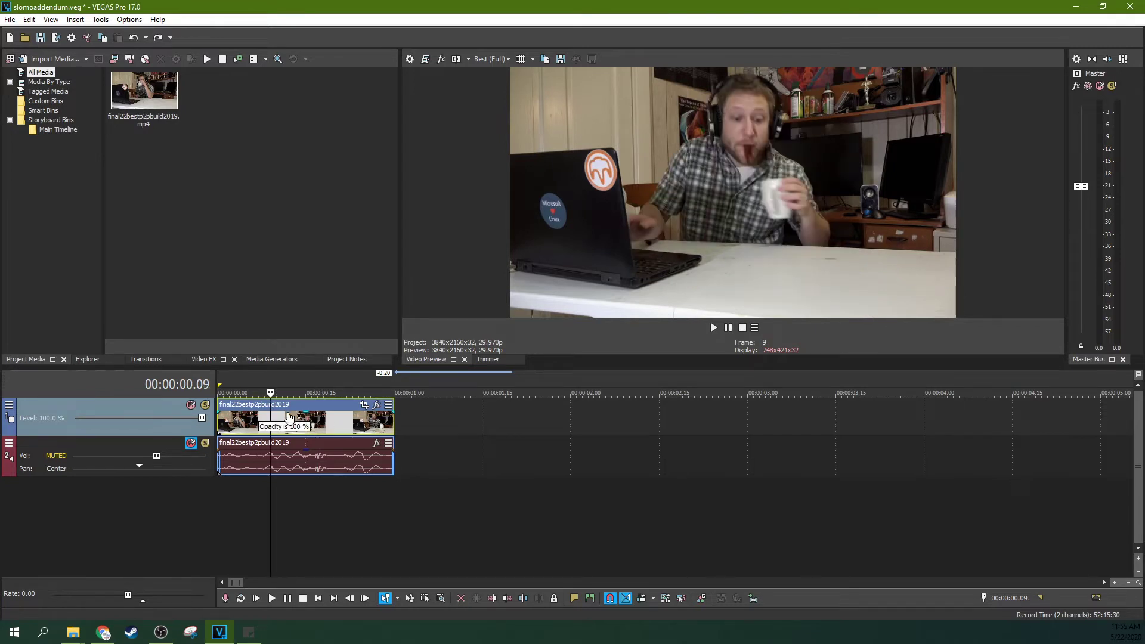
Step: Scrub and play the clip between frames 10 and 17 to preview its motion
{"action": "left_click", "coordinate": [311, 425]}
{"action": "left_click", "coordinate": [277, 433]}
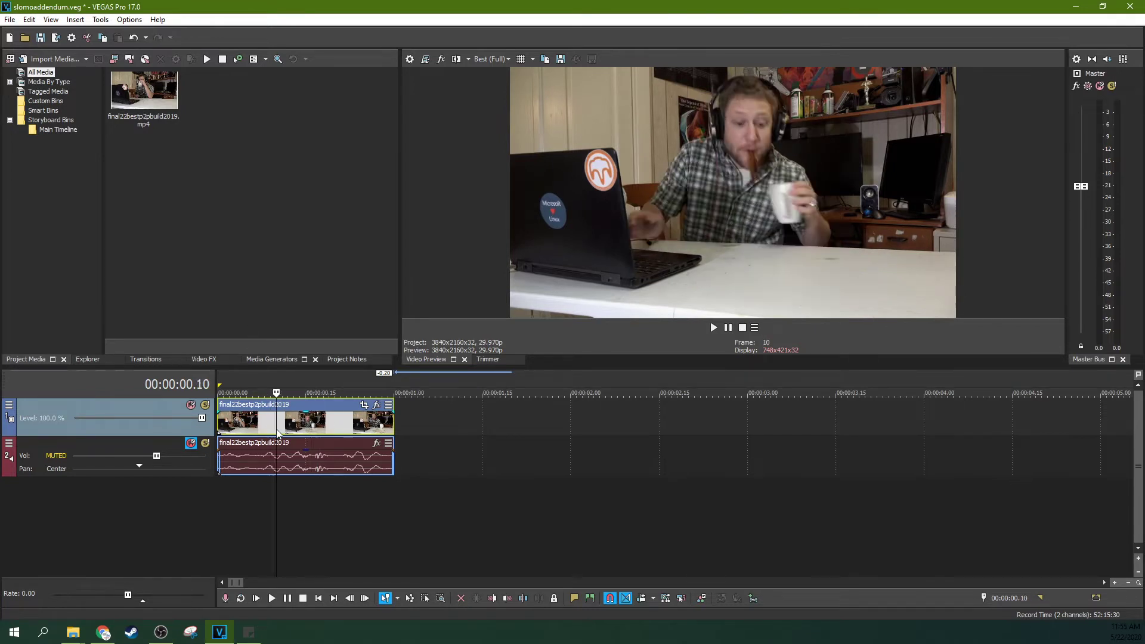
{"action": "left_click", "coordinate": [207, 360]}
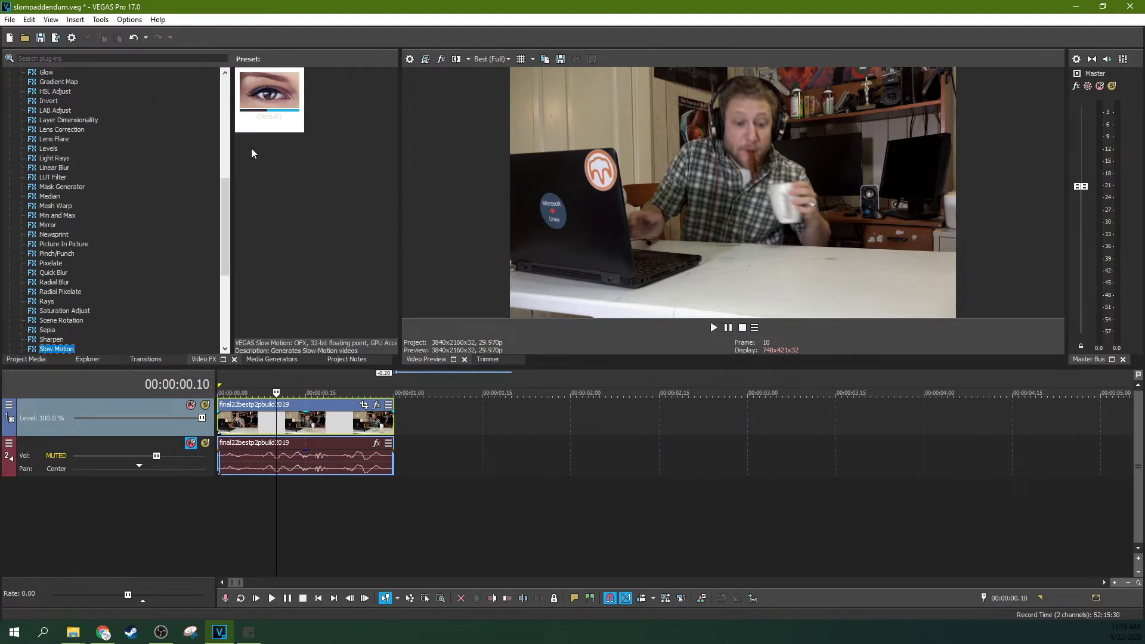
{"action": "left_click", "coordinate": [318, 424]}
{"action": "left_click", "coordinate": [276, 434]}
{"action": "key", "text": "space"}
{"action": "left_click", "coordinate": [458, 423]}
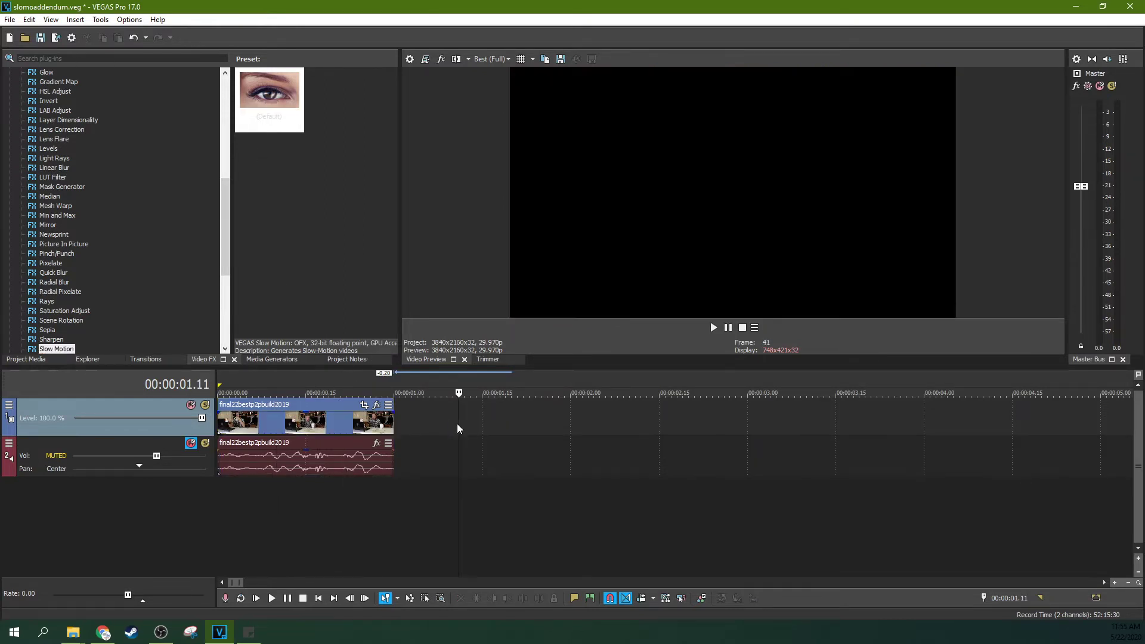
{"action": "left_click", "coordinate": [386, 433]}
{"action": "left_click", "coordinate": [305, 425]}
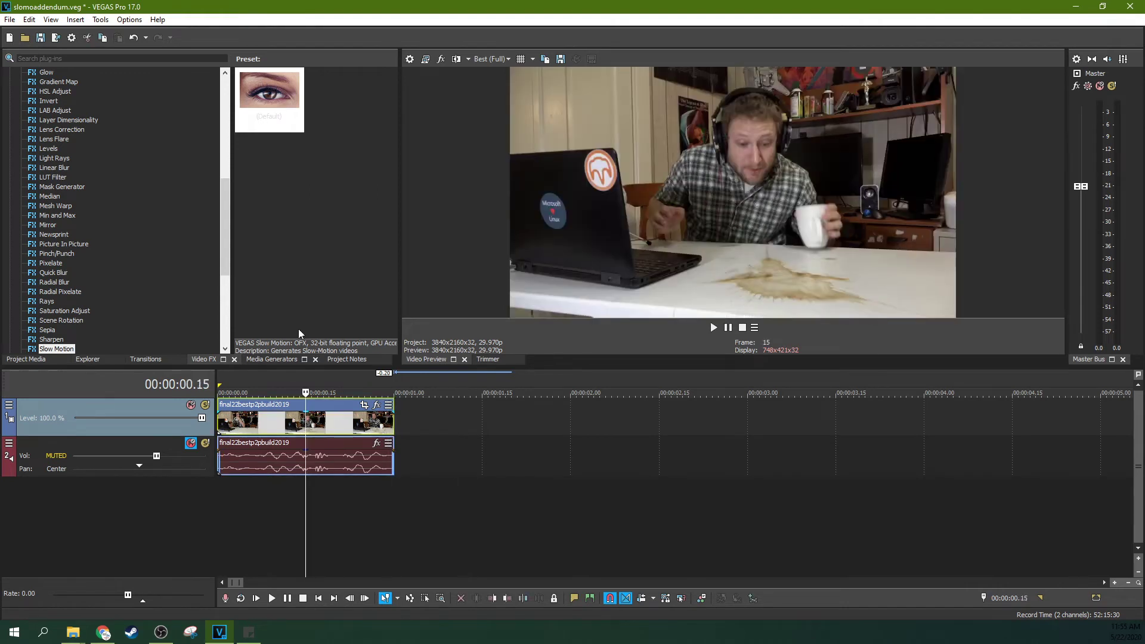
Step: Apply VEGAS Slow Motion to the clip with Fine quality, Optical Flow and 0.50 playback rate
{"action": "left_click_drag", "start_coordinate": [283, 102], "coordinate": [304, 426]}
{"action": "left_click", "coordinate": [235, 213]}
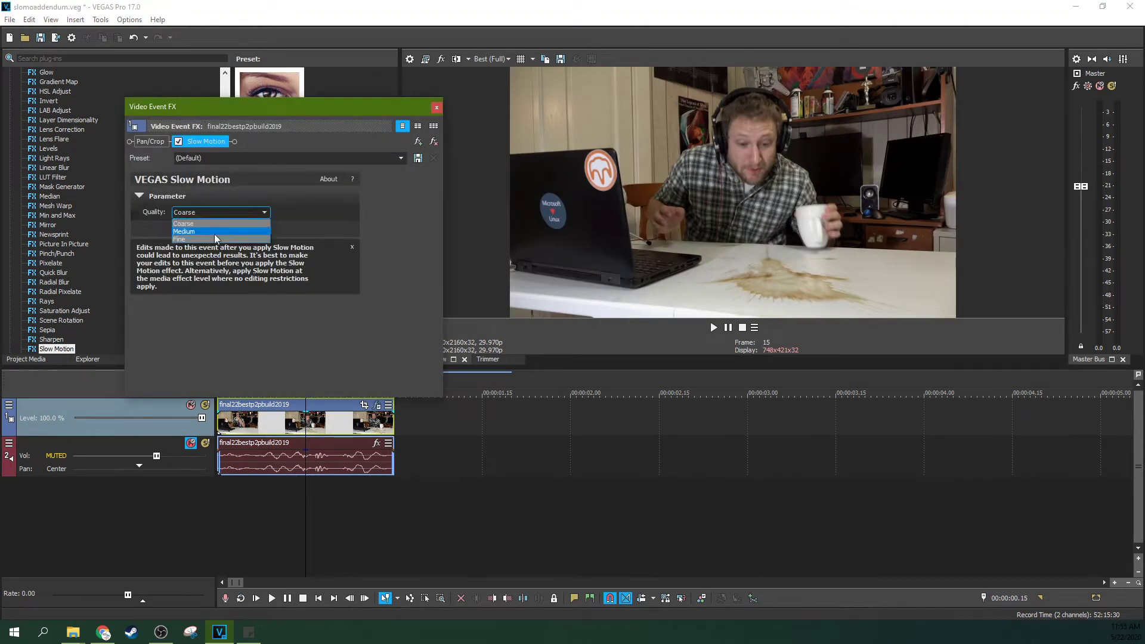
{"action": "left_click", "coordinate": [213, 233]}
{"action": "left_click", "coordinate": [211, 232]}
{"action": "left_click_drag", "start_coordinate": [294, 304], "coordinate": [291, 304]}
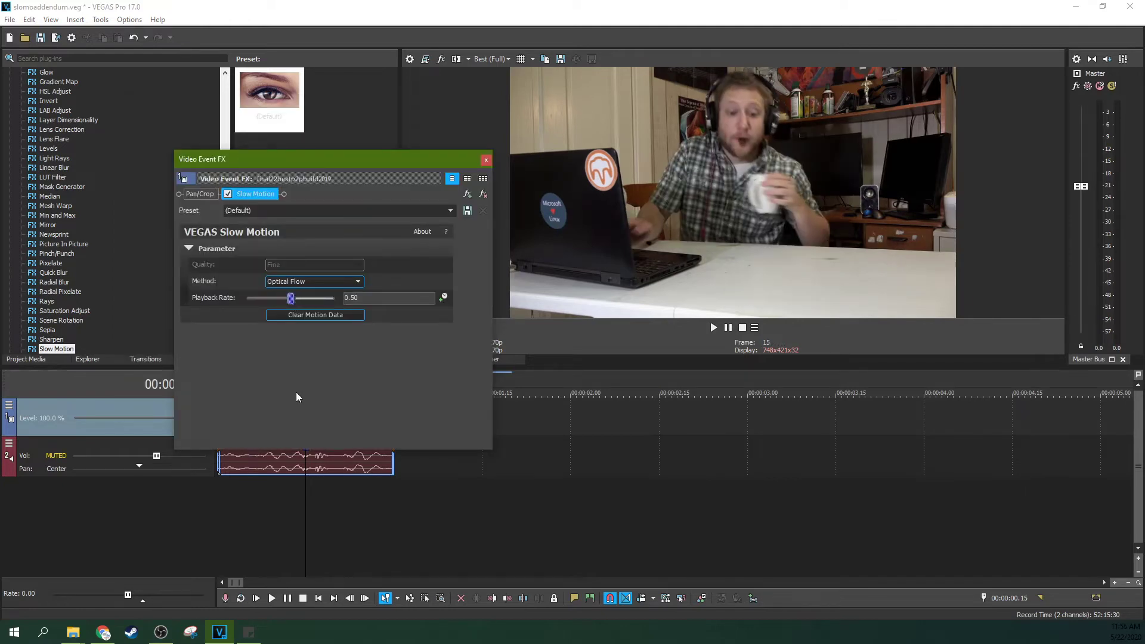
{"action": "left_click_drag", "start_coordinate": [341, 158], "coordinate": [1144, 185]}
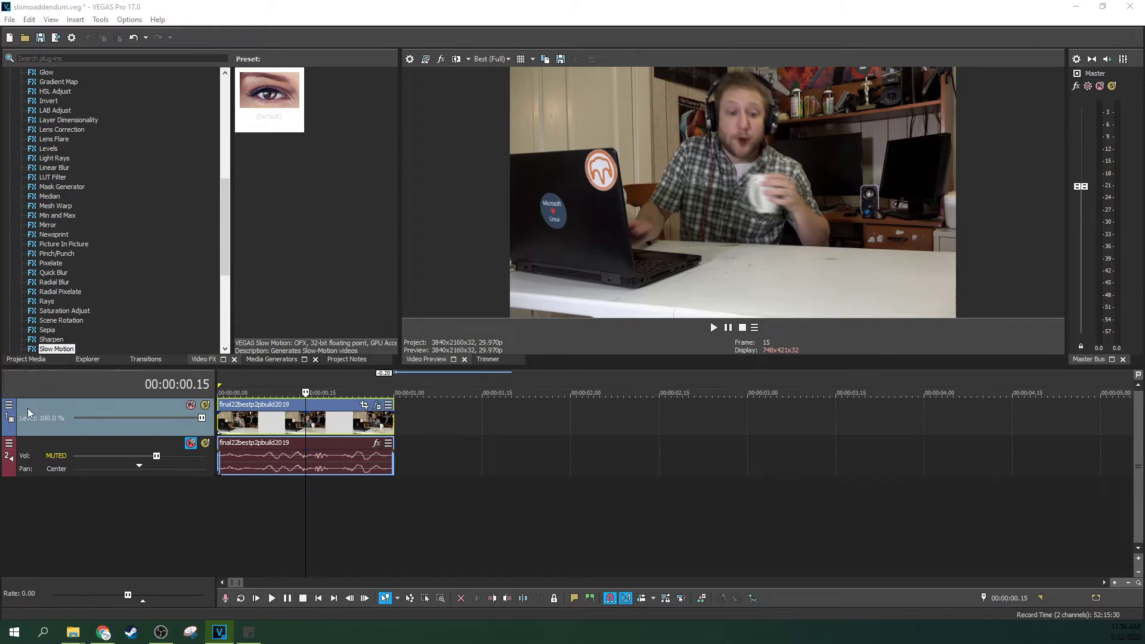
{"action": "left_click", "coordinate": [235, 420]}
{"action": "key", "text": "space"}
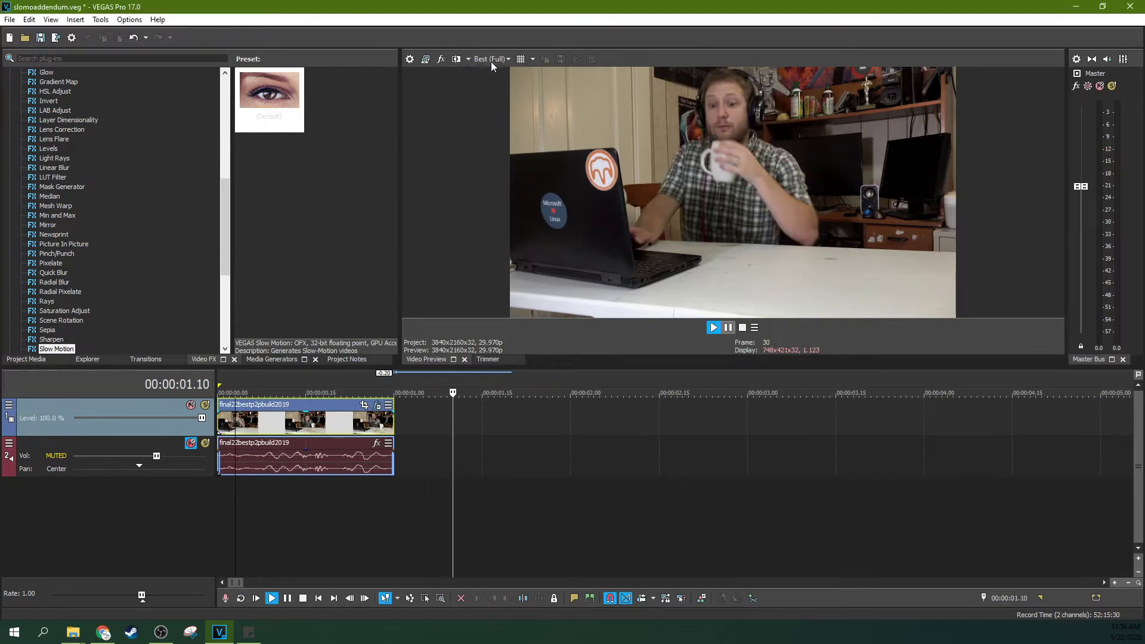
{"action": "left_click", "coordinate": [509, 58]}
{"action": "mouse_move", "coordinate": [491, 71]}
{"action": "left_click", "coordinate": [557, 70]}
{"action": "left_click", "coordinate": [258, 459]}
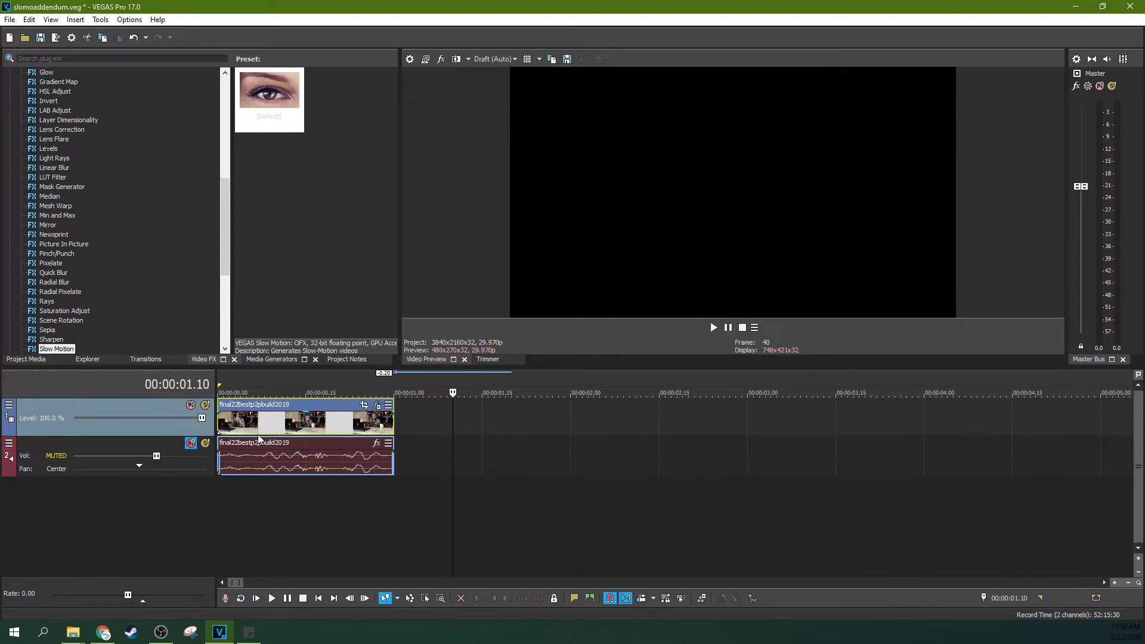
{"action": "key", "text": "space"}
{"action": "key", "text": "space"}
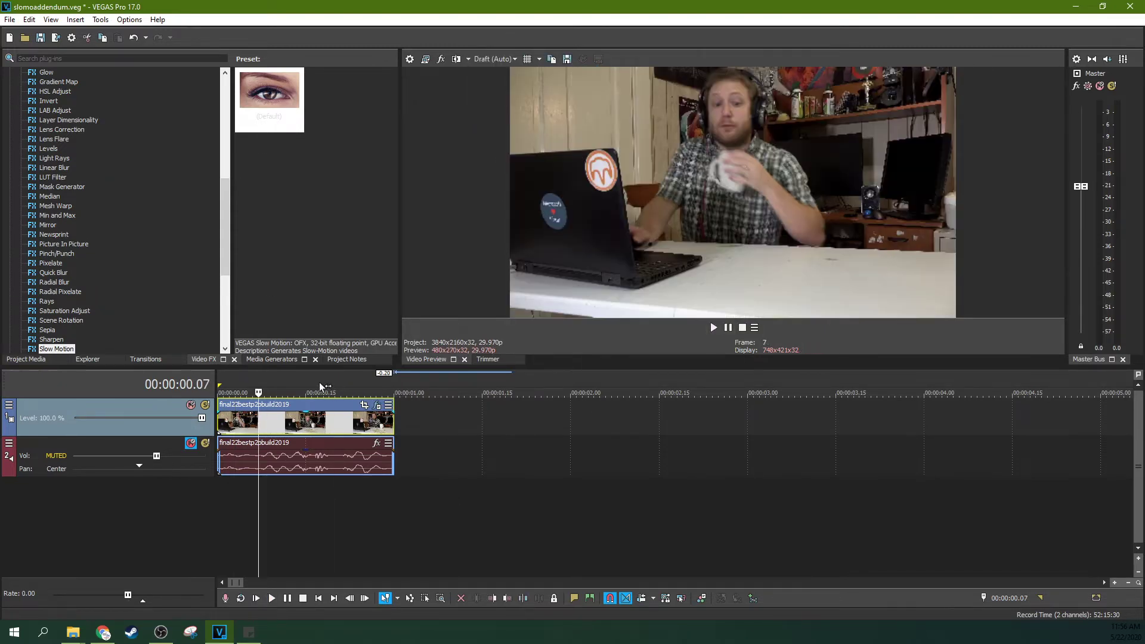
{"action": "left_click", "coordinate": [218, 421]}
{"action": "key", "text": "space"}
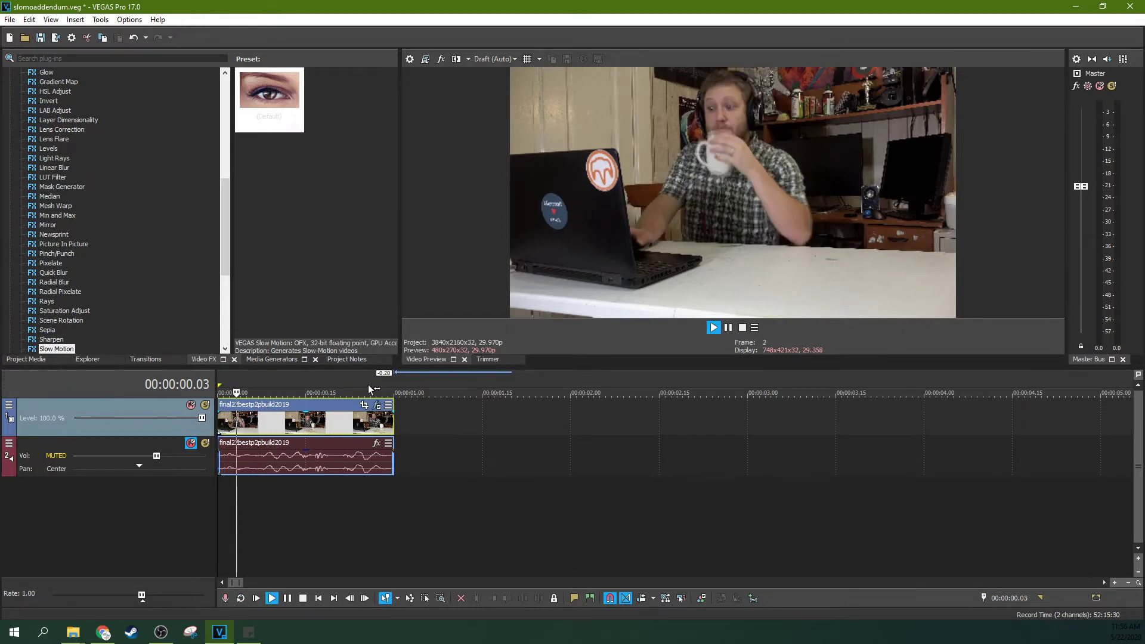
{"action": "key", "text": "space"}
{"action": "left_click", "coordinate": [288, 417]}
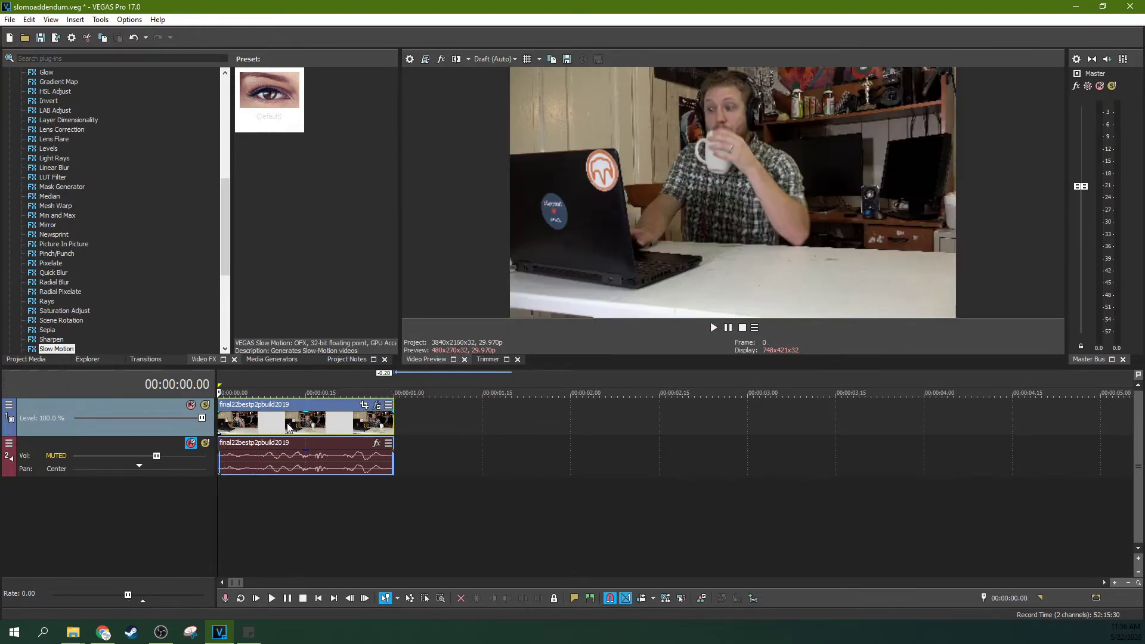
{"action": "key", "text": "Left"}
{"action": "key", "text": "Left"}
{"action": "key", "text": "Left"}
{"action": "key", "text": "Left"}
{"action": "key", "text": "Left"}
{"action": "key", "text": "Left"}
{"action": "key", "text": "Left"}
{"action": "key", "text": "Left"}
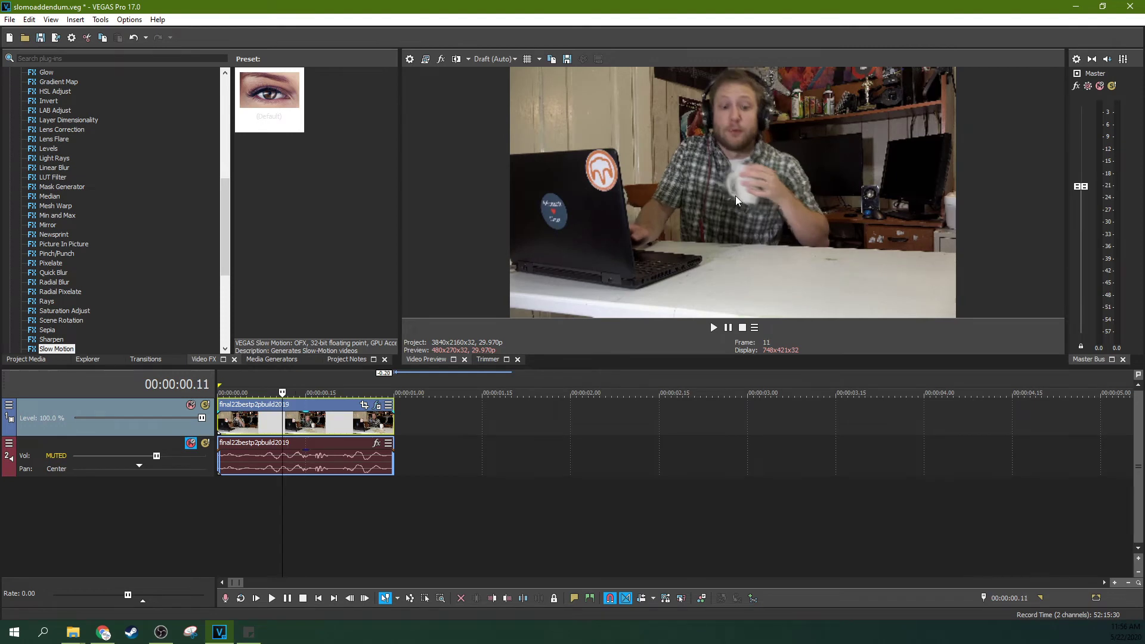
{"action": "key", "text": "Right"}
{"action": "key", "text": "Right"}
{"action": "key", "text": "Right"}
{"action": "key", "text": "Right"}
{"action": "key", "text": "Right"}
{"action": "key", "text": "Right"}
{"action": "key", "text": "Right"}
{"action": "key", "text": "Right"}
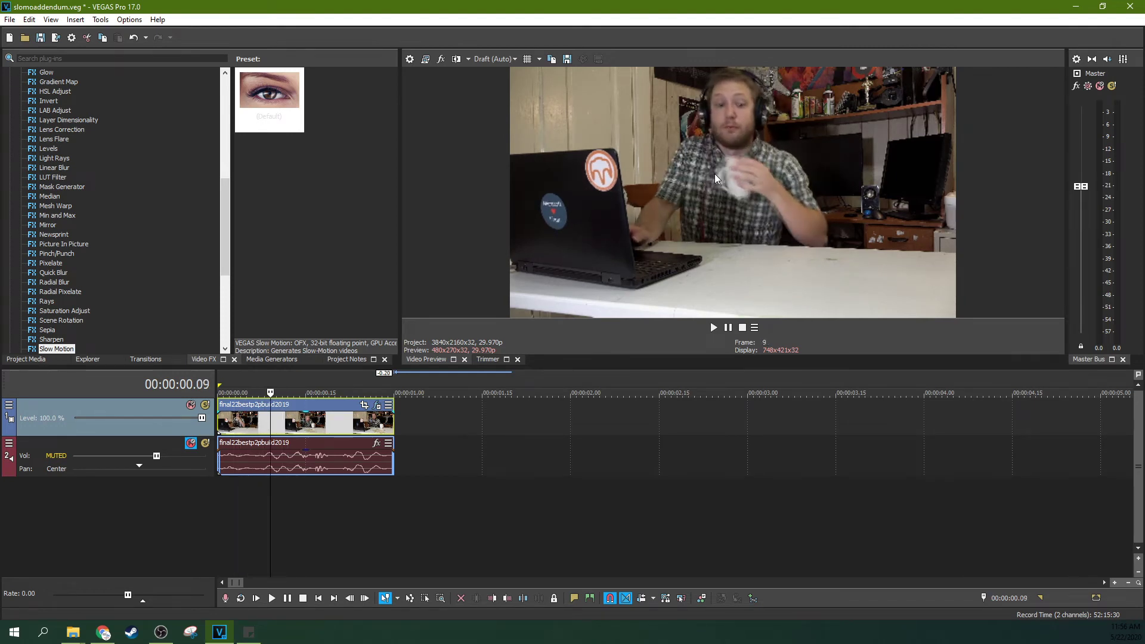
{"action": "key", "text": "Right"}
{"action": "key", "text": "Right"}
{"action": "key", "text": "Right"}
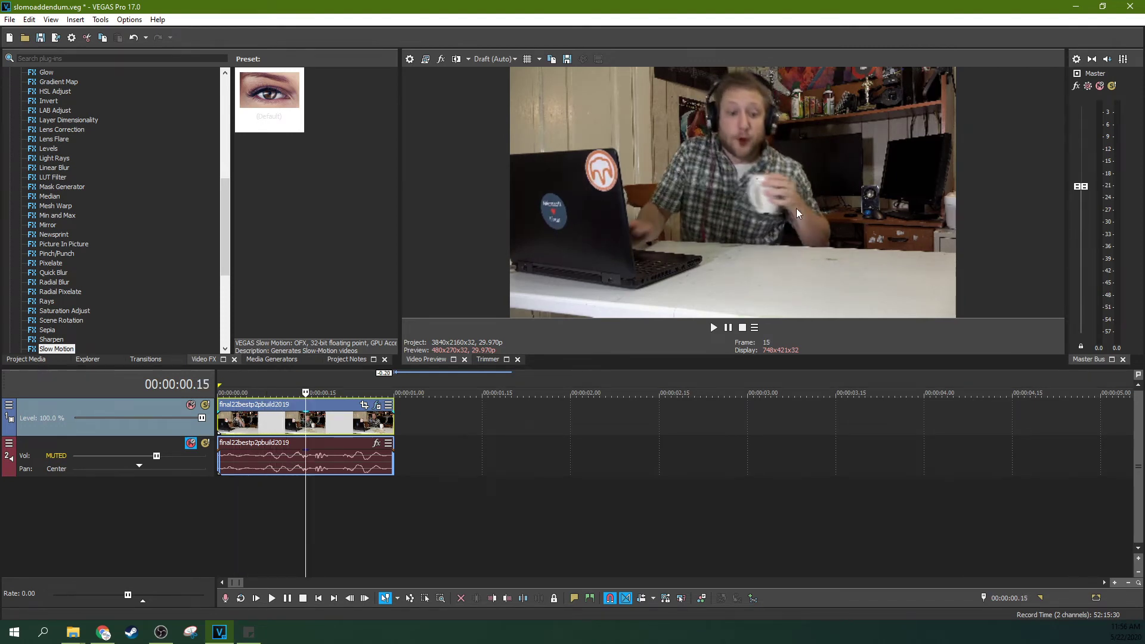
{"action": "key", "text": "Left"}
{"action": "key", "text": "Left"}
{"action": "key", "text": "Left"}
{"action": "key", "text": "Left"}
{"action": "key", "text": "Left"}
{"action": "key", "text": "Left"}
{"action": "key", "text": "Left"}
{"action": "key", "text": "Left"}
{"action": "key", "text": "Left"}
{"action": "key", "text": "Left"}
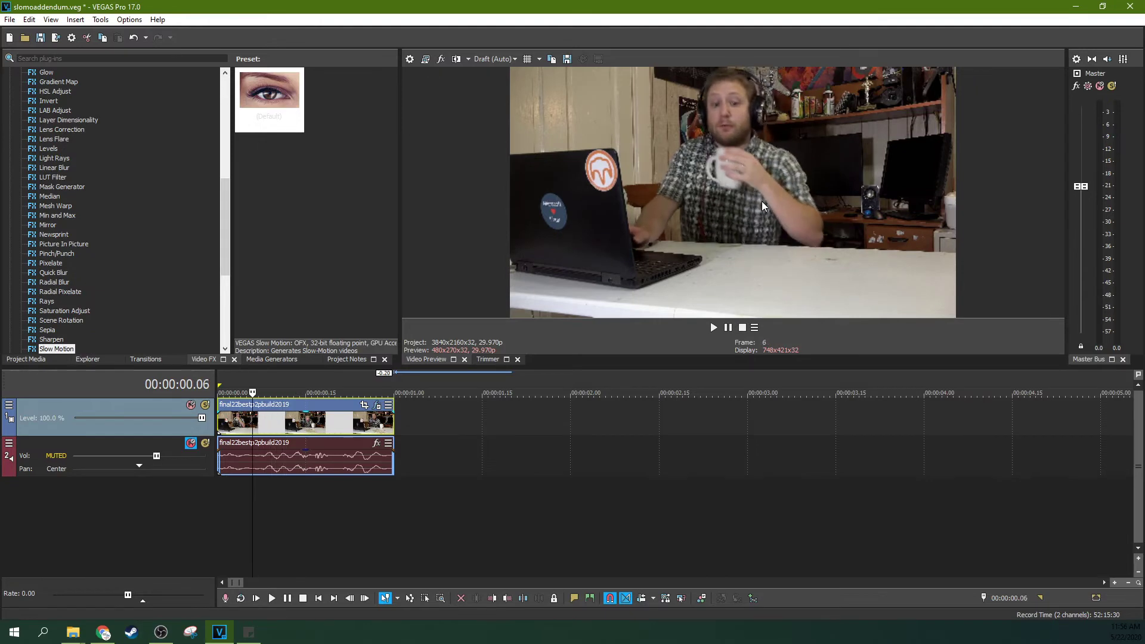
{"action": "key", "text": "space"}
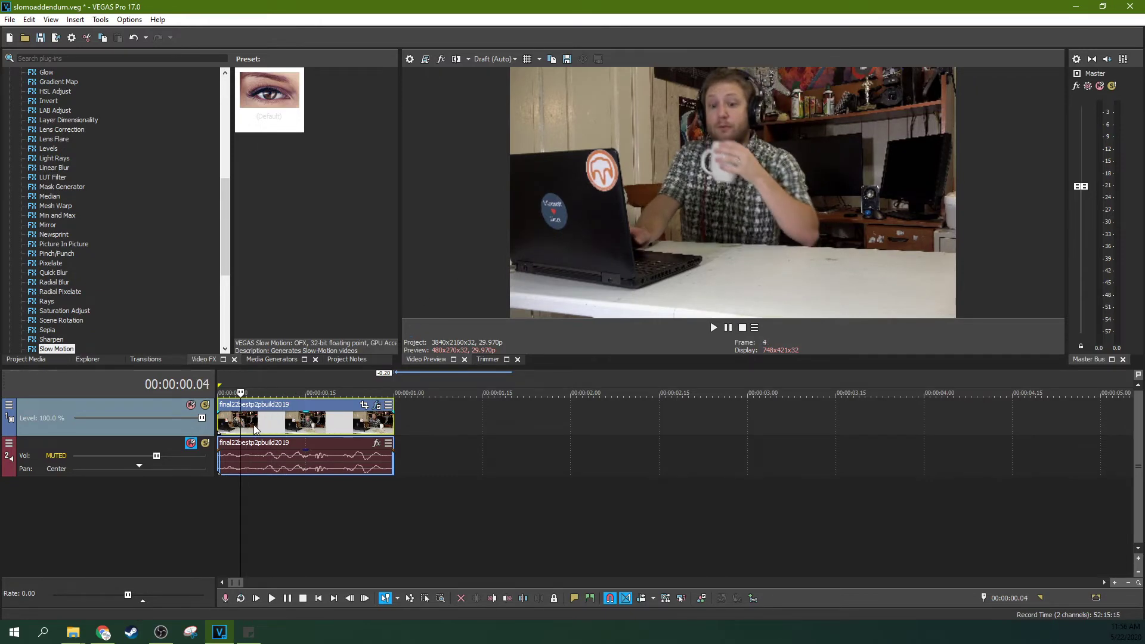
{"action": "key", "text": "space"}
{"action": "key", "text": "space"}
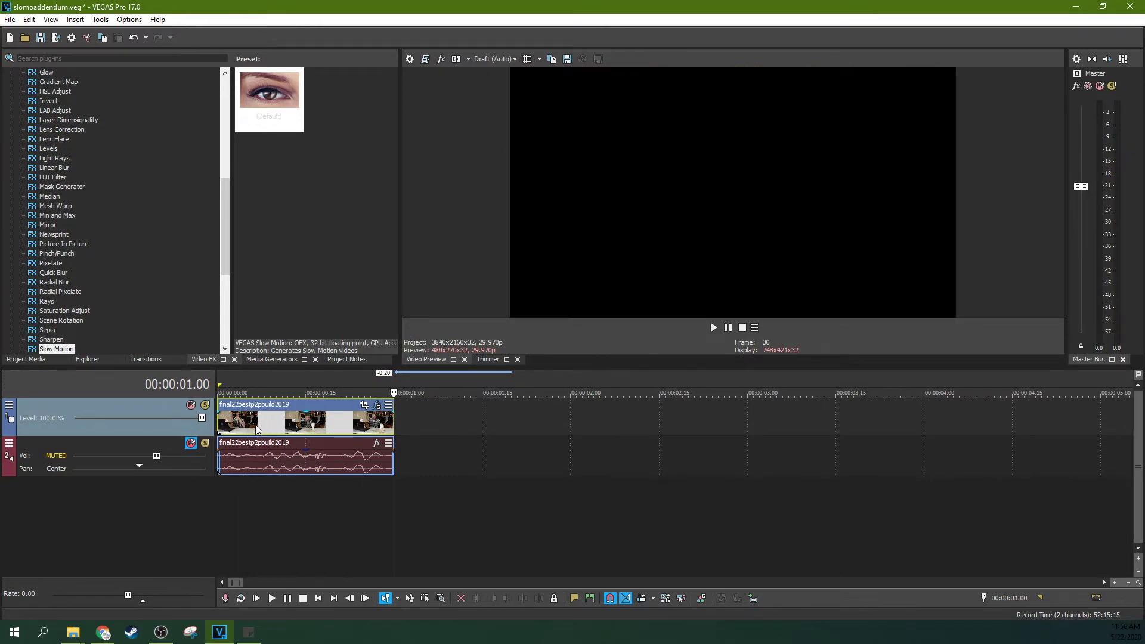
{"action": "key", "text": "Left"}
{"action": "key", "text": "Right"}
{"action": "key", "text": "Left"}
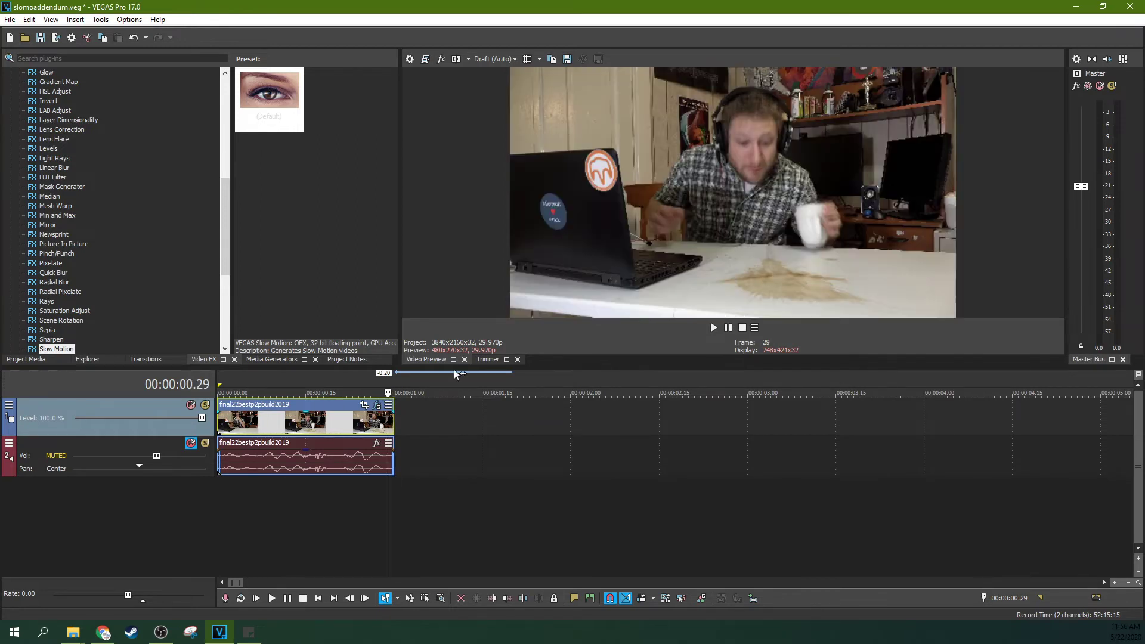
{"action": "left_click", "coordinate": [323, 431]}
{"action": "left_click_drag", "start_coordinate": [1130, 263], "coordinate": [478, 203]}
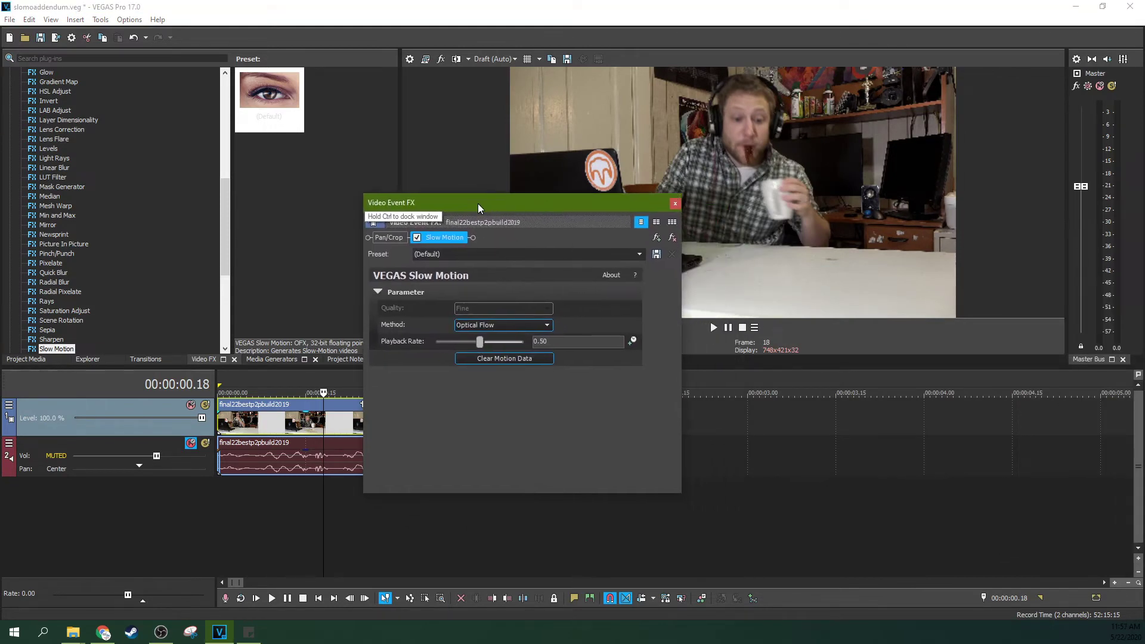
{"action": "left_click_drag", "start_coordinate": [478, 202], "coordinate": [1144, 254]}
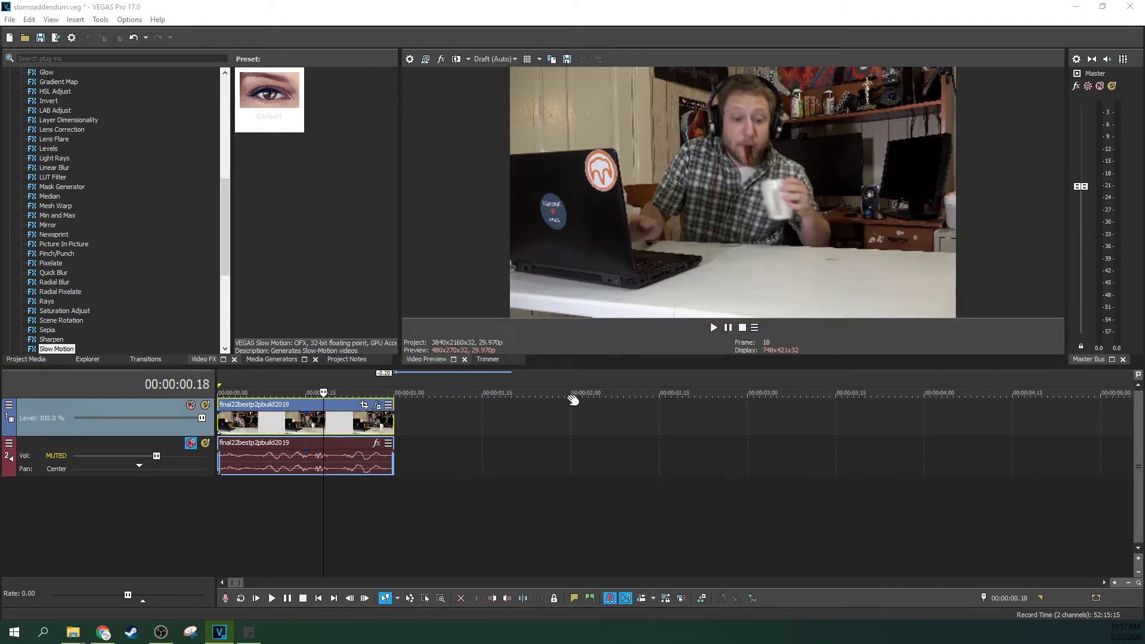
{"action": "left_click", "coordinate": [397, 412]}
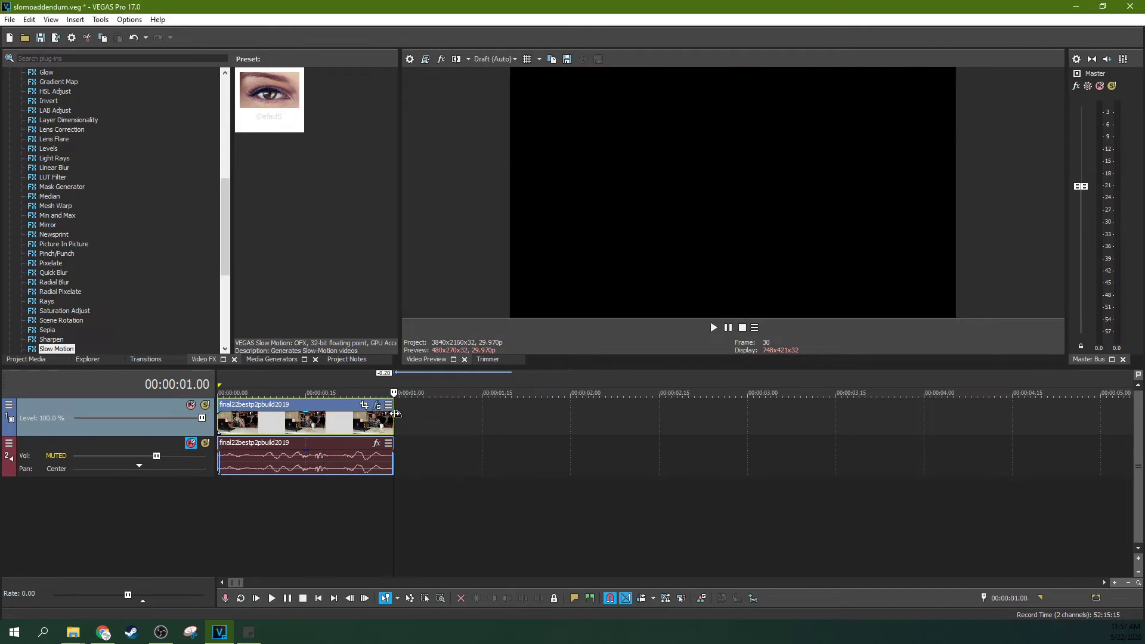
{"action": "left_click", "coordinate": [322, 422]}
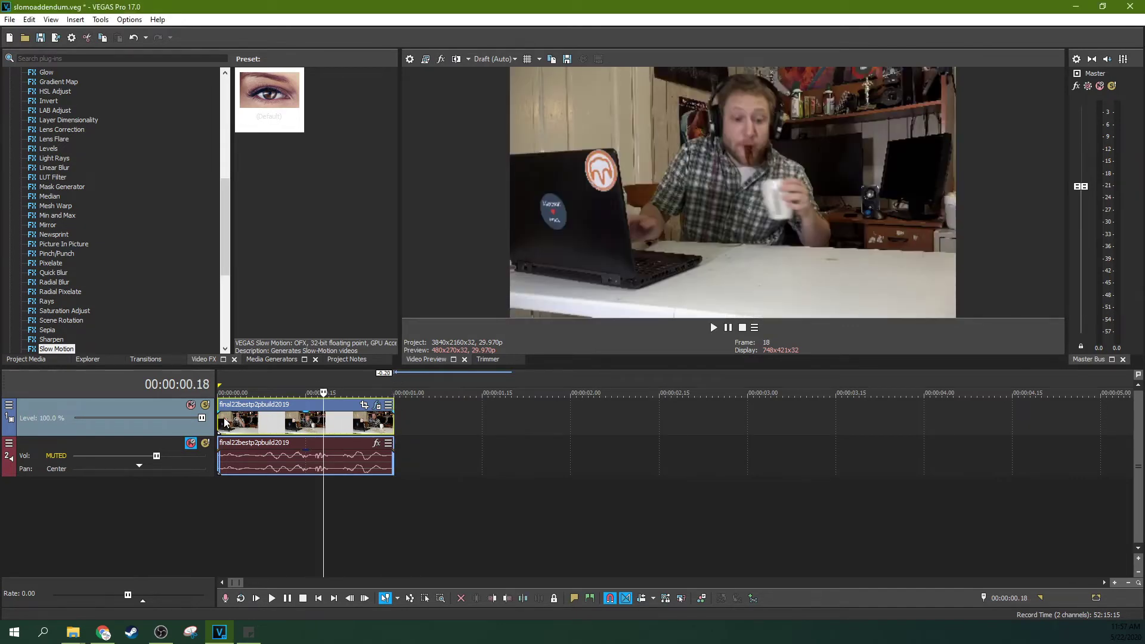
{"action": "left_click", "coordinate": [223, 423]}
{"action": "left_click", "coordinate": [230, 424]}
{"action": "key", "text": "space"}
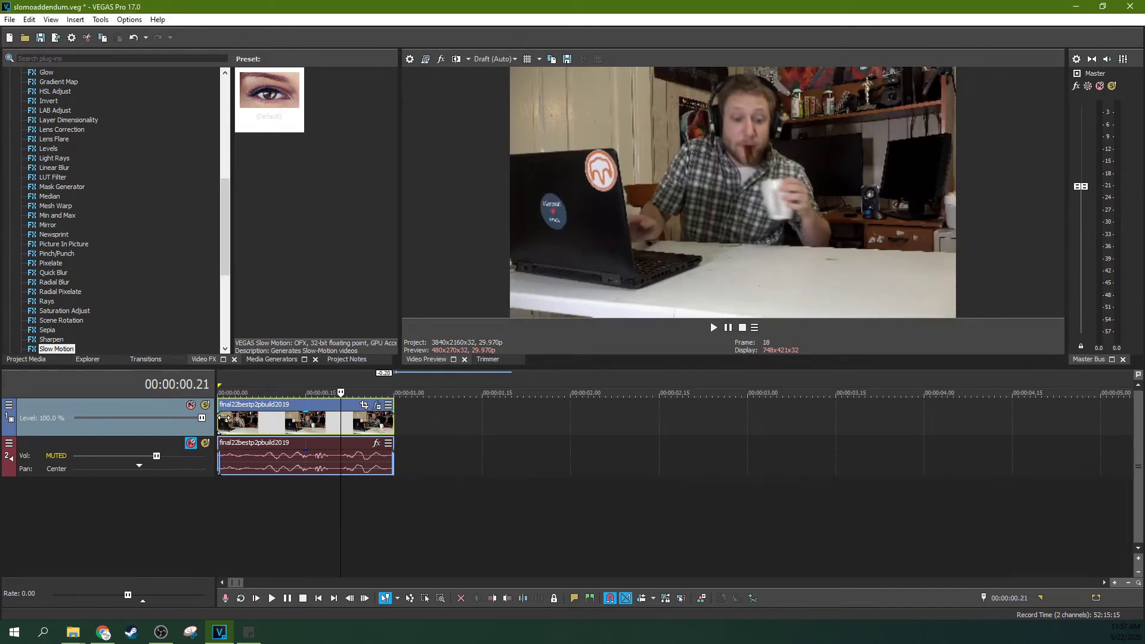
{"action": "key", "text": "j"}
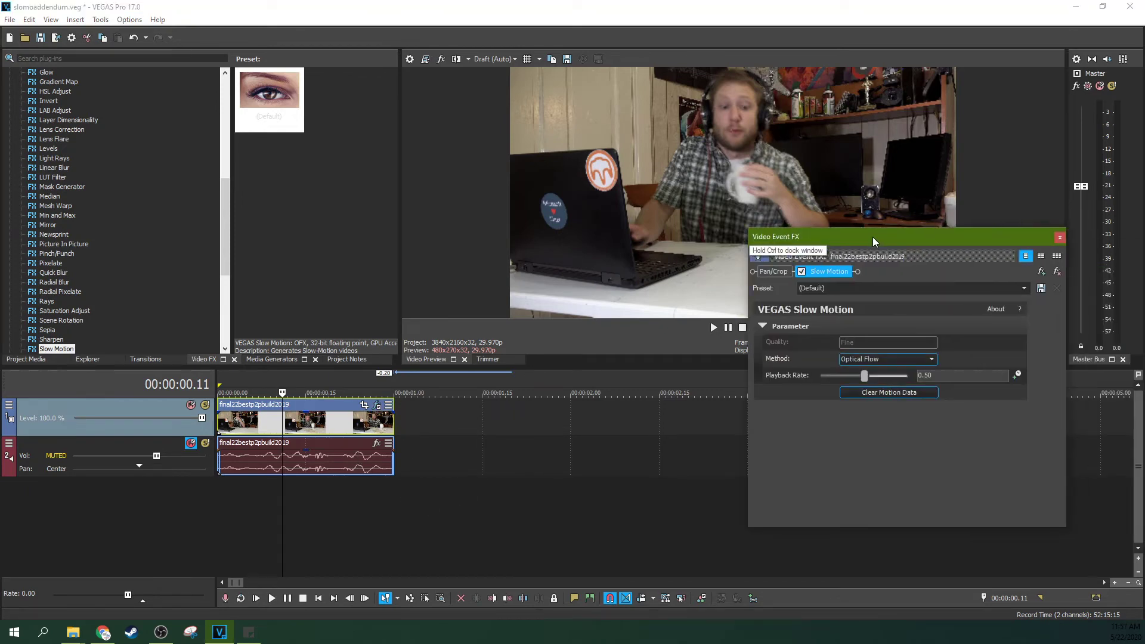
{"action": "left_click_drag", "start_coordinate": [872, 237], "coordinate": [591, 201]}
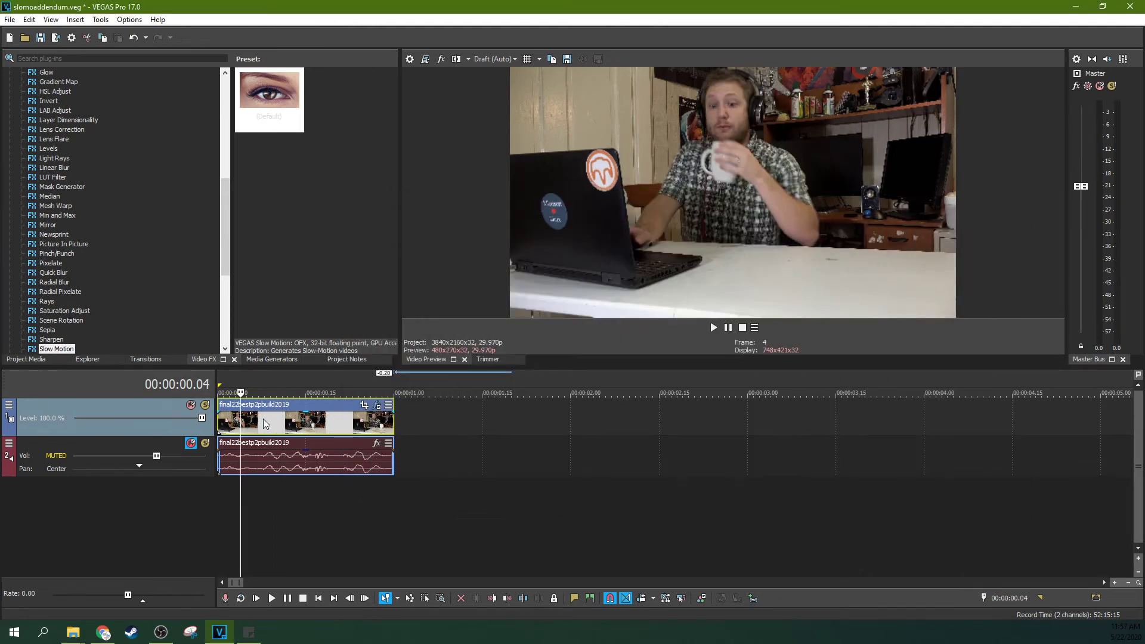
{"action": "left_click", "coordinate": [263, 419]}
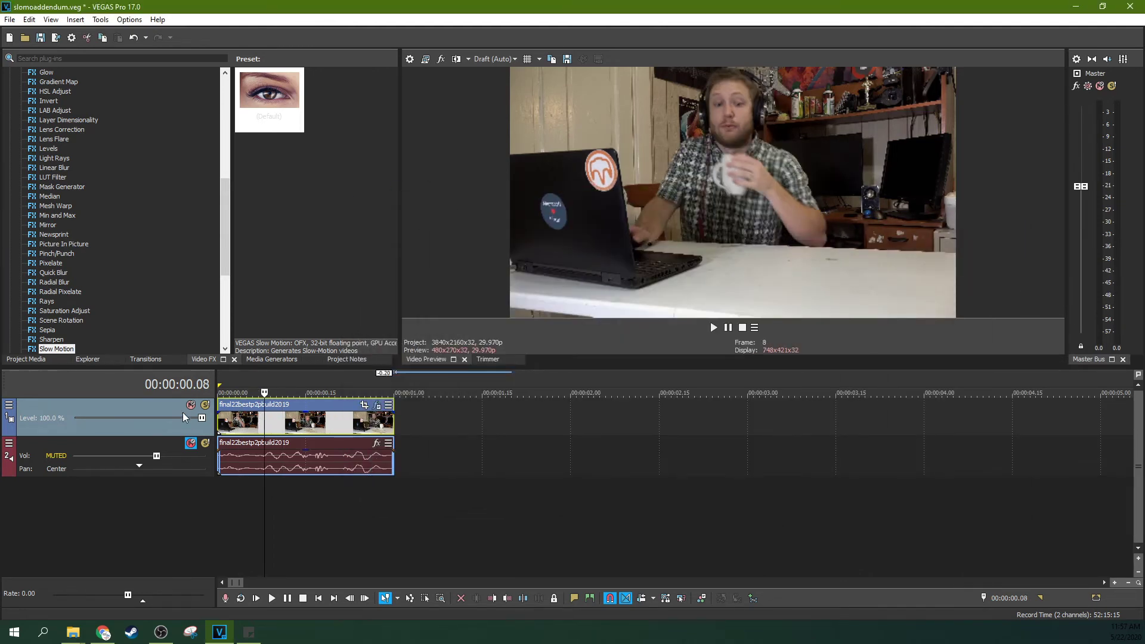
Step: Run the Tools > Extensions > Adjust Length of Slow Motion Plugin command on the event
{"action": "left_click", "coordinate": [101, 21]}
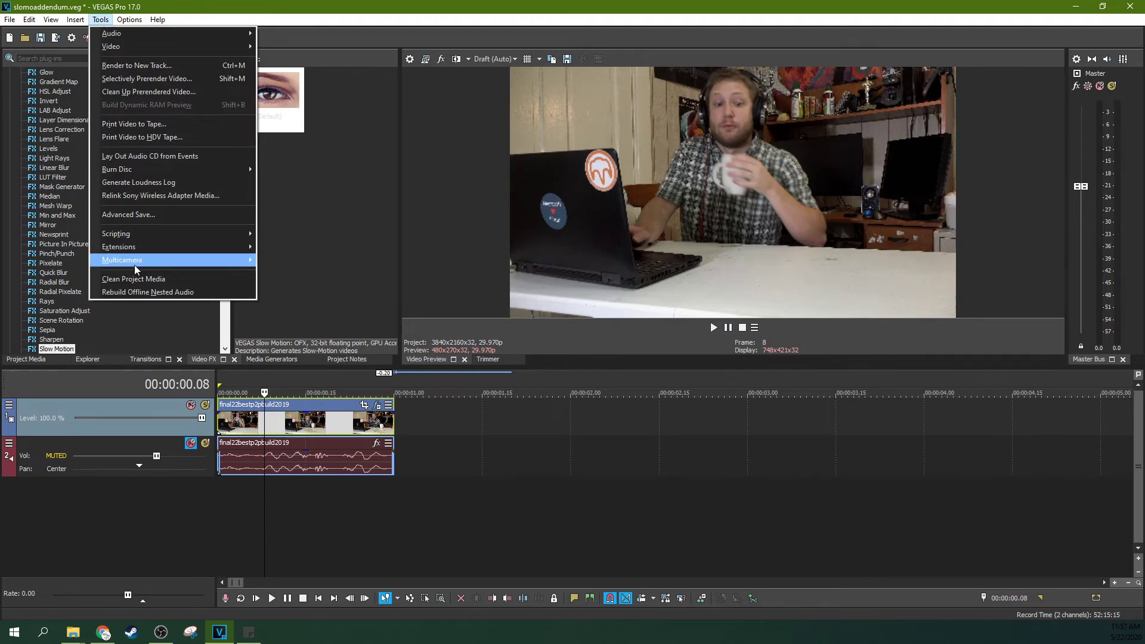
{"action": "mouse_move", "coordinate": [133, 245]}
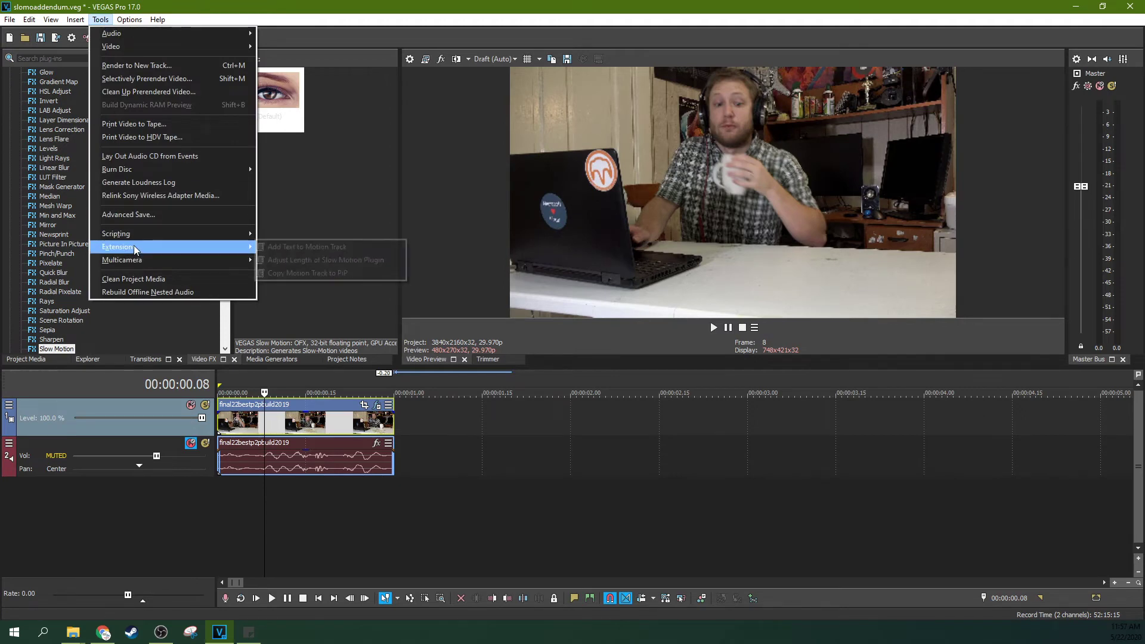
{"action": "left_click", "coordinate": [274, 264]}
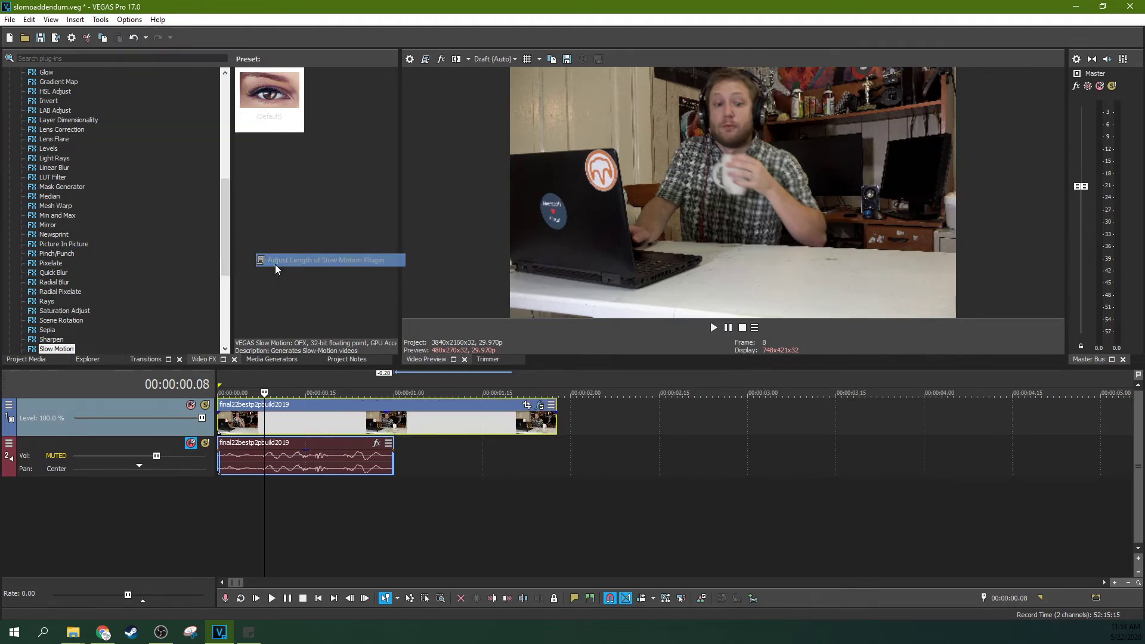
Step: Play back the lengthened slow-motion clip and step back to its last video frame
{"action": "left_click", "coordinate": [345, 436]}
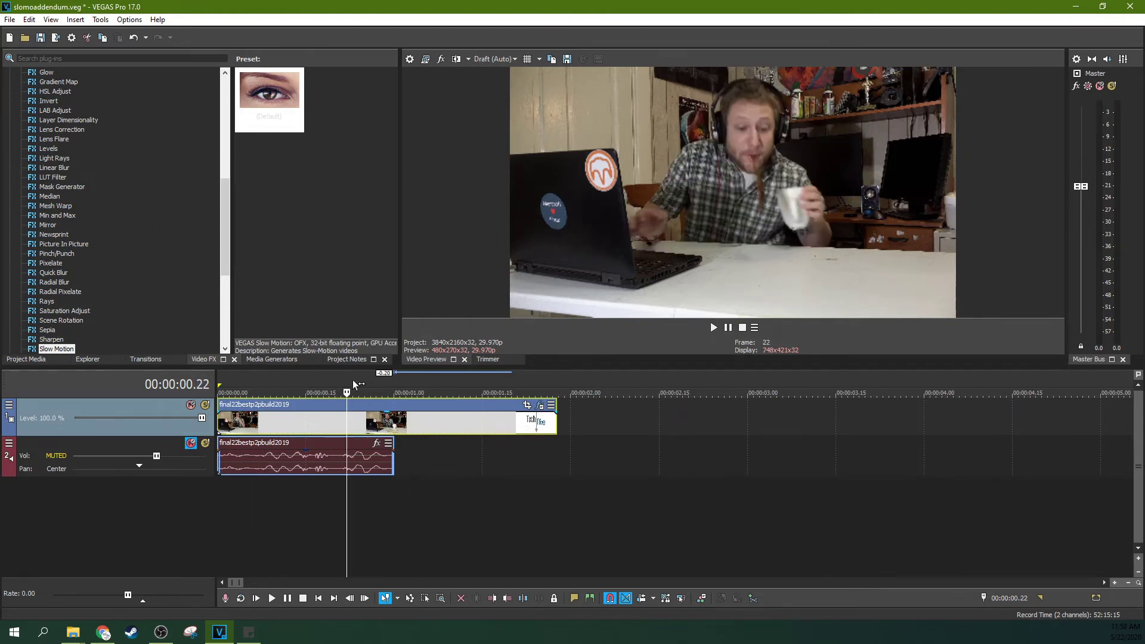
{"action": "key", "text": "space"}
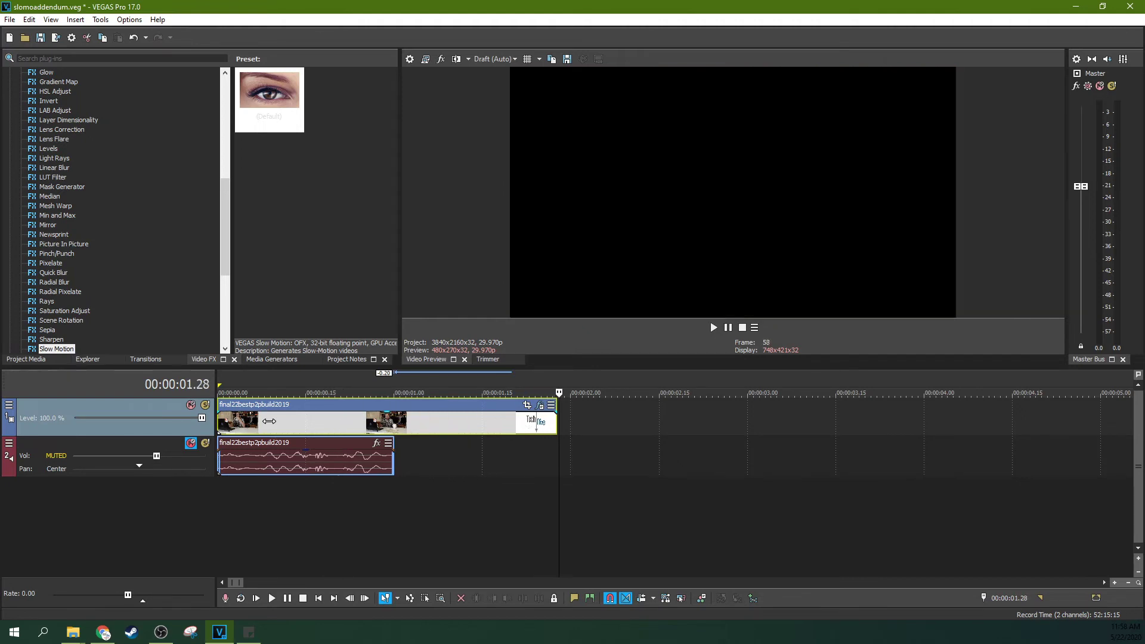
{"action": "key", "text": "Left"}
{"action": "key", "text": "Left"}
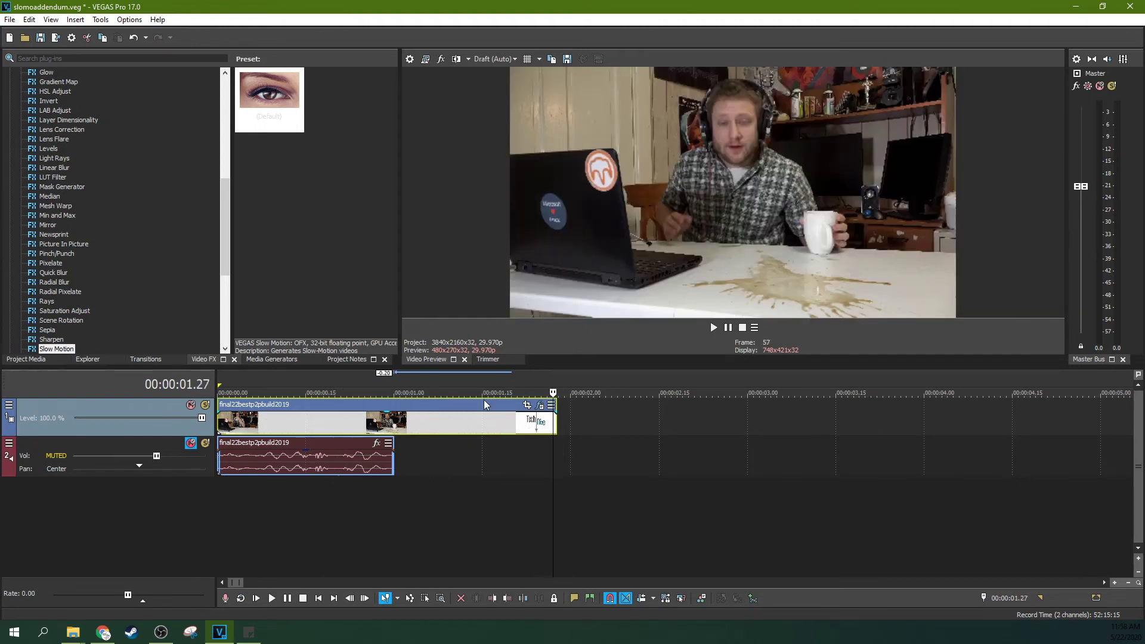
{"action": "scroll", "coordinate": [586, 406], "scroll_direction": "up", "scroll_amount": 3}
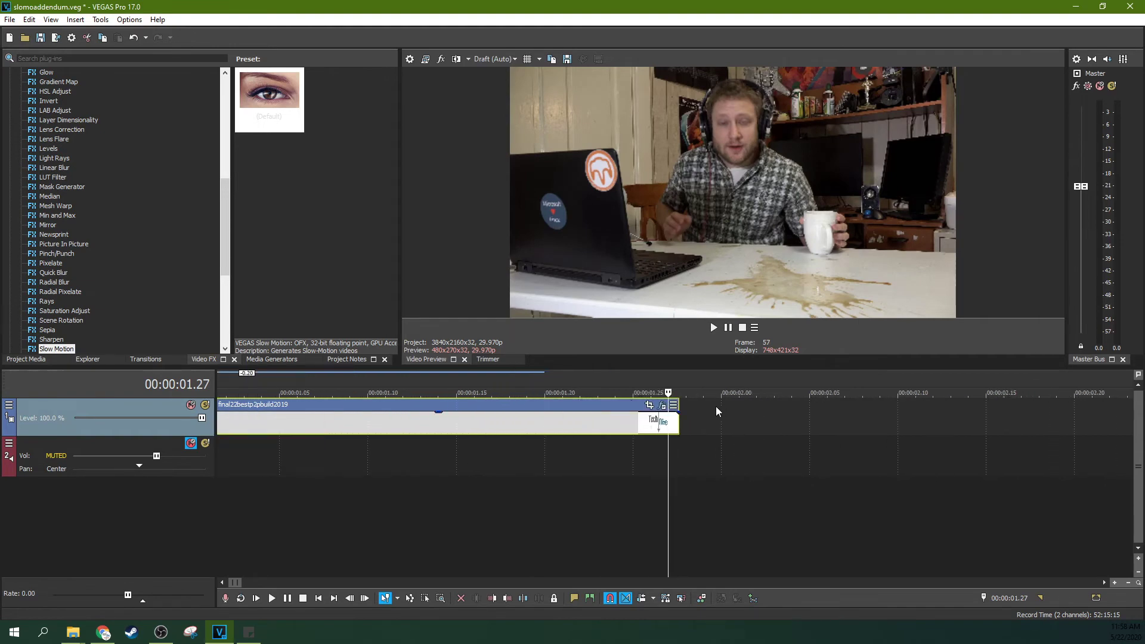
{"action": "key", "text": "Right"}
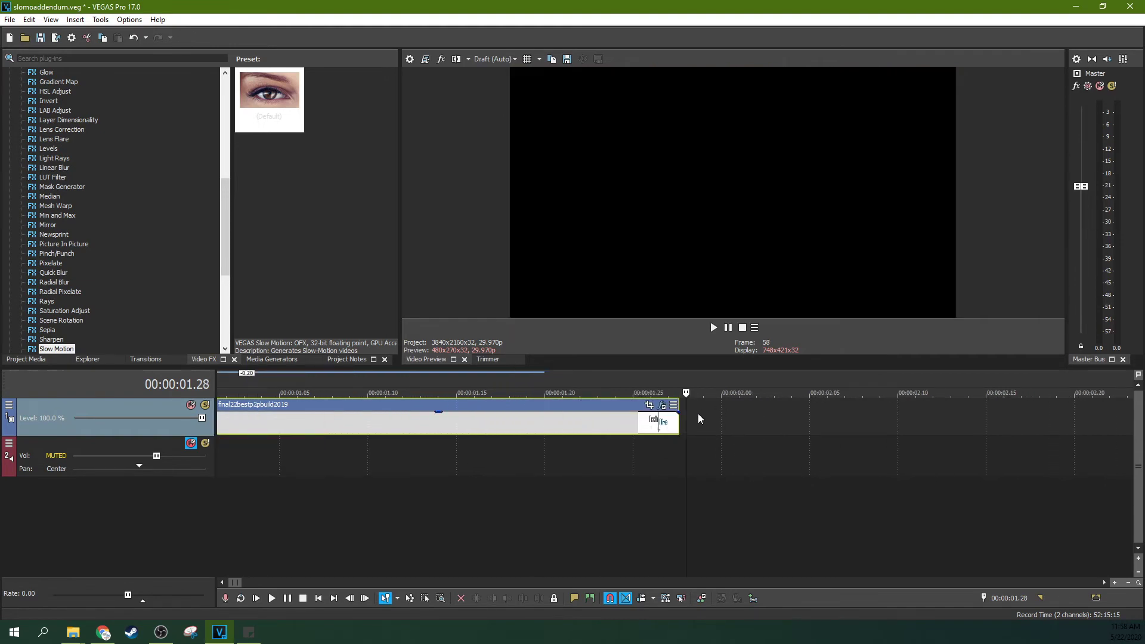
{"action": "key", "text": "Right"}
{"action": "key", "text": "Left"}
{"action": "key", "text": "Left"}
{"action": "key", "text": "Right"}
{"action": "key", "text": "Right"}
{"action": "key", "text": "Right"}
{"action": "key", "text": "Right"}
{"action": "key", "text": "Left"}
{"action": "key", "text": "Left"}
{"action": "key", "text": "Left"}
{"action": "scroll", "coordinate": [698, 413], "scroll_direction": "down", "scroll_amount": 5}
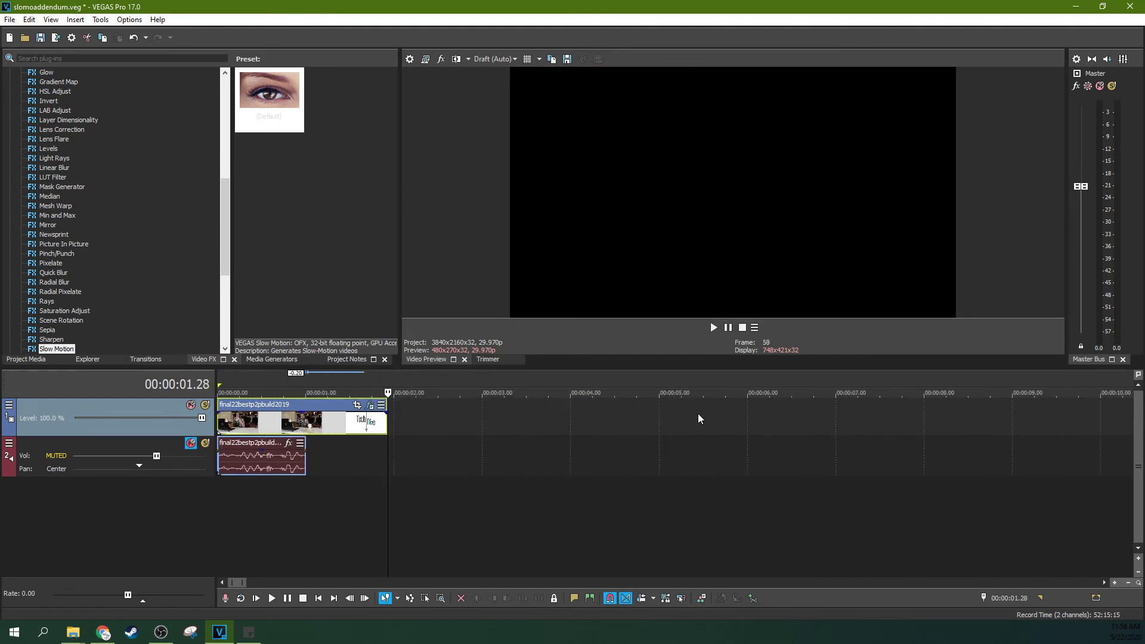
{"action": "left_click", "coordinate": [344, 422]}
{"action": "key", "text": "Left"}
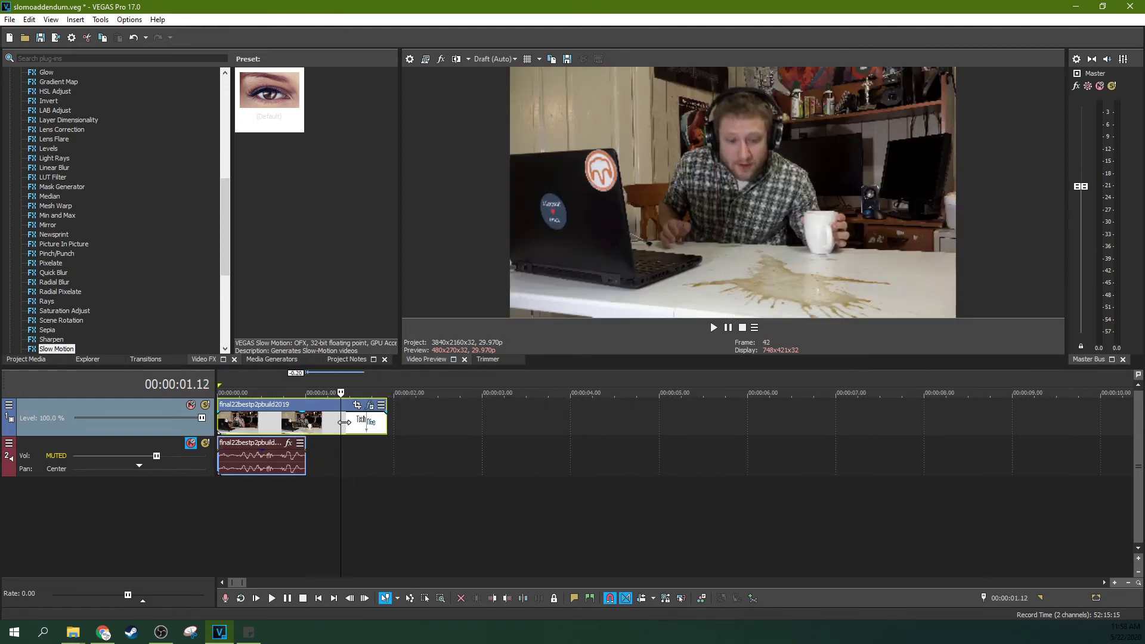
{"action": "key", "text": "Left"}
{"action": "key", "text": "Left"}
{"action": "key", "text": "Home"}
{"action": "key", "text": "space"}
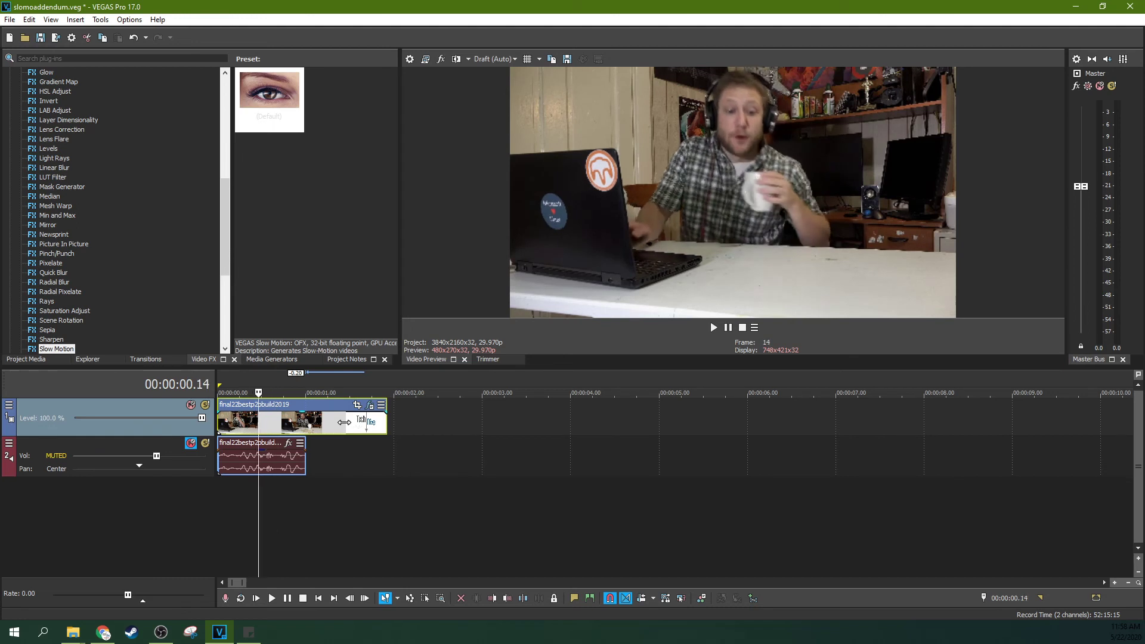
{"action": "left_click", "coordinate": [252, 432]}
{"action": "left_click", "coordinate": [714, 327]}
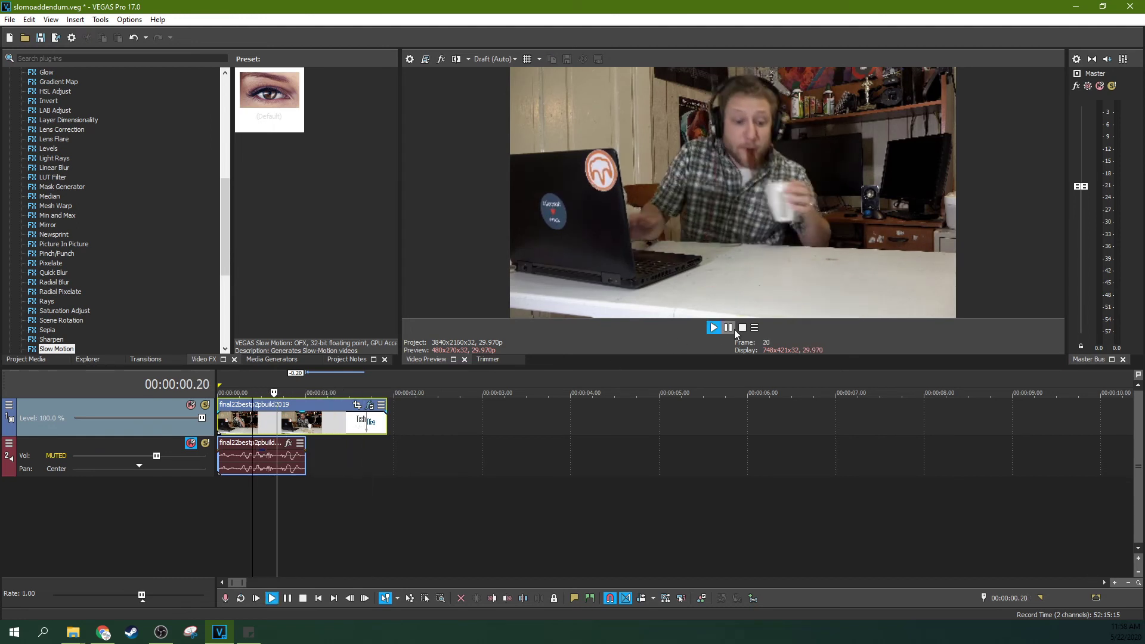
{"action": "left_click", "coordinate": [728, 328]}
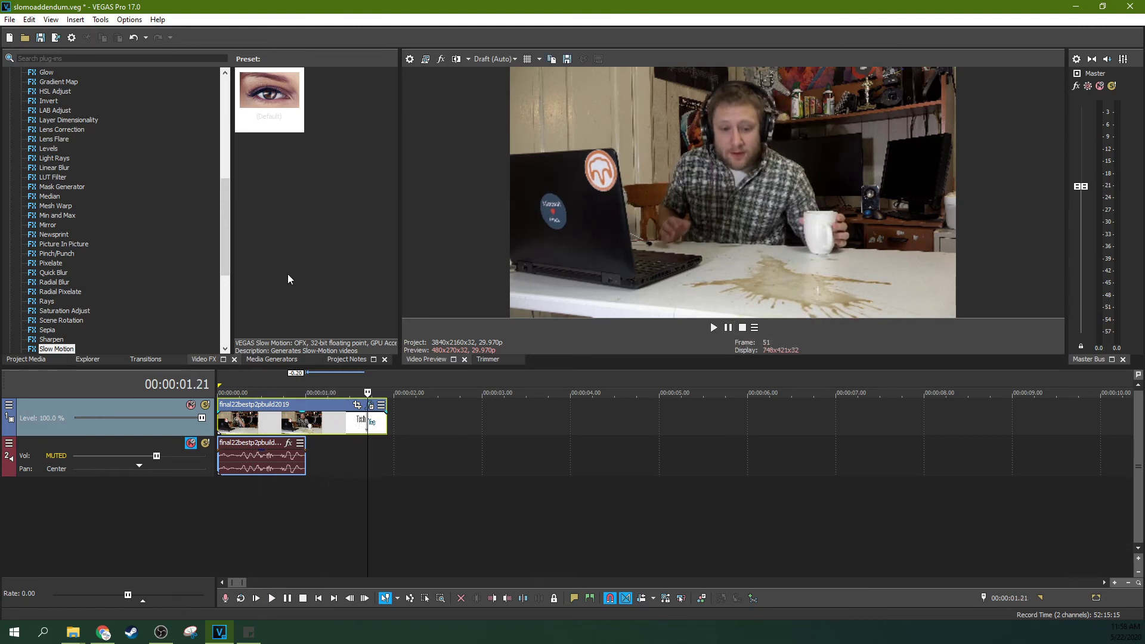